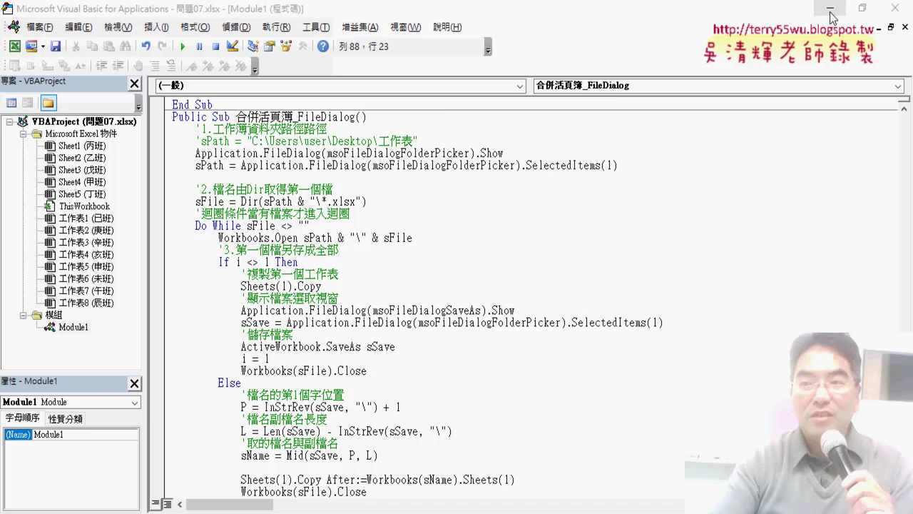
Step: Open the earlier merged all.xlsx from the desktop to review it, then close it
left_click(830, 7)
double_click(189, 197)
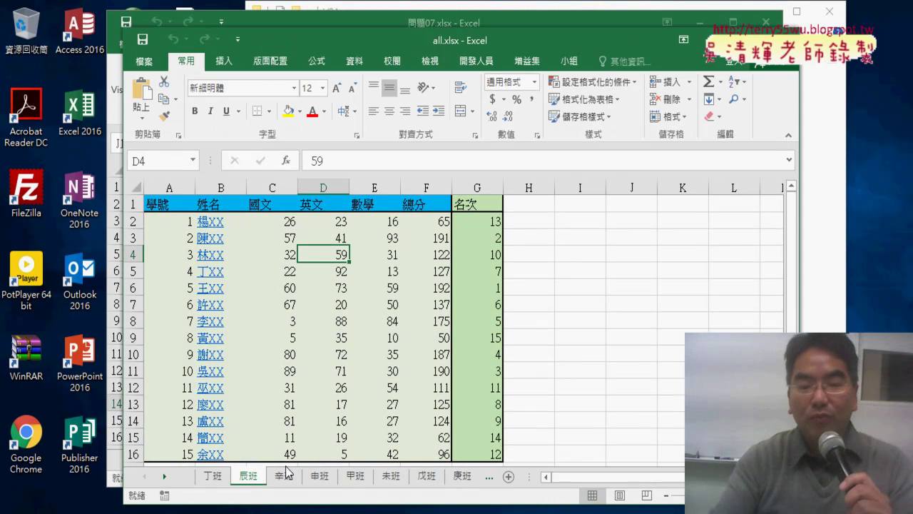
left_click(784, 40)
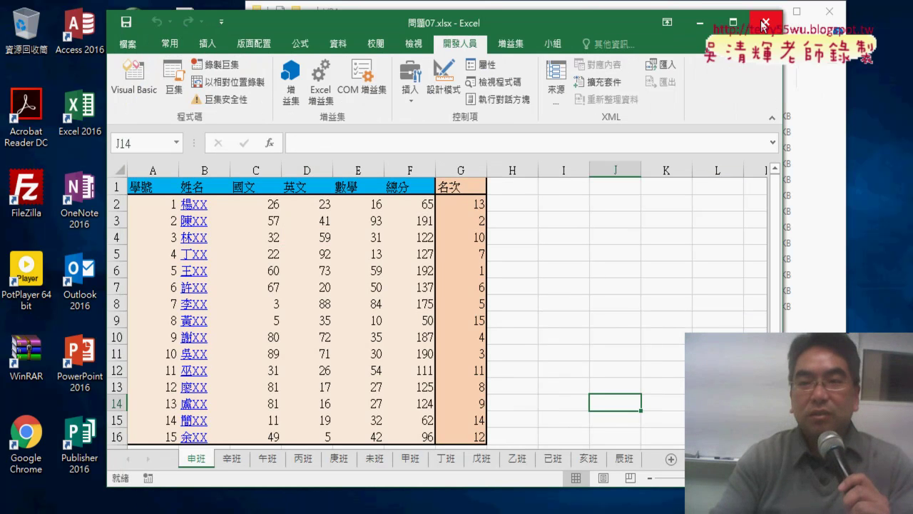
Step: Delete the old all.xlsx file from the desktop and return to Excel
left_click_drag(620, 29, 753, 33)
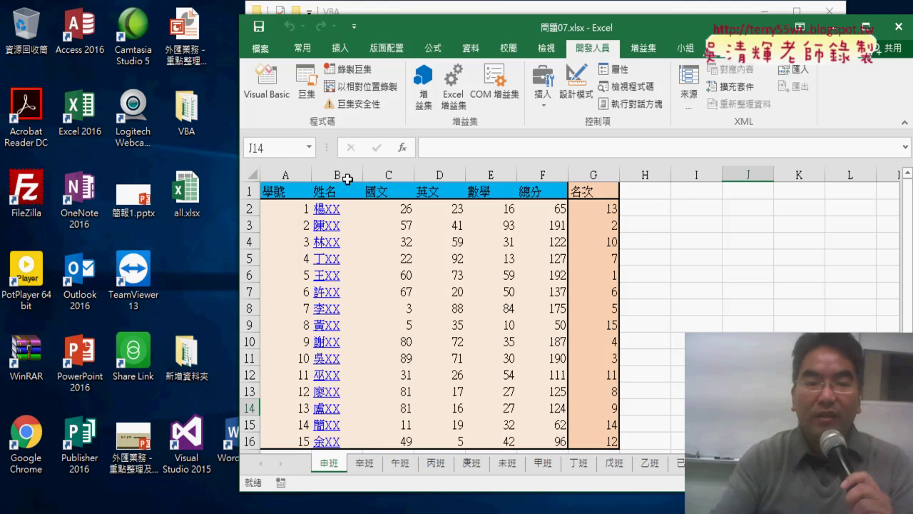
right_click(199, 195)
left_click(264, 466)
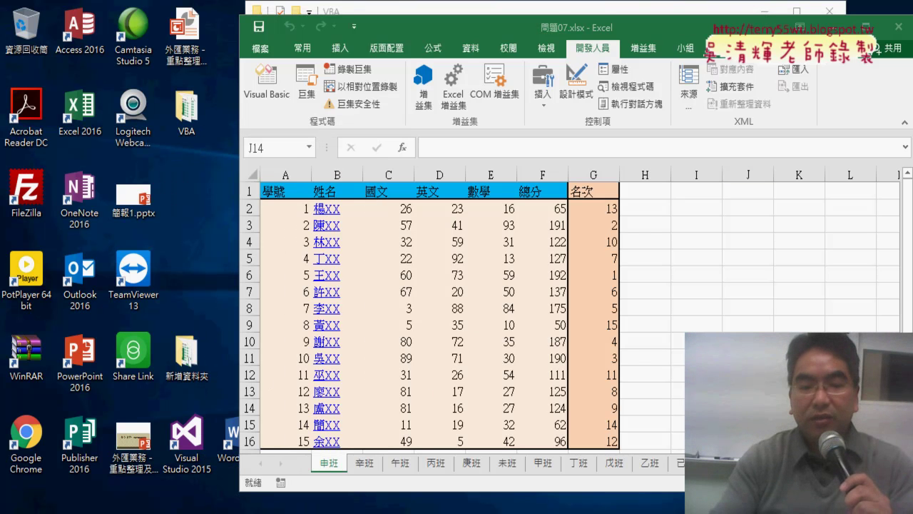
left_click(747, 409)
Step: Bring back the VBA editor and highlight the msoFileDialogSaveAs save-dialog code in the merge macro
mouse_move(335, 508)
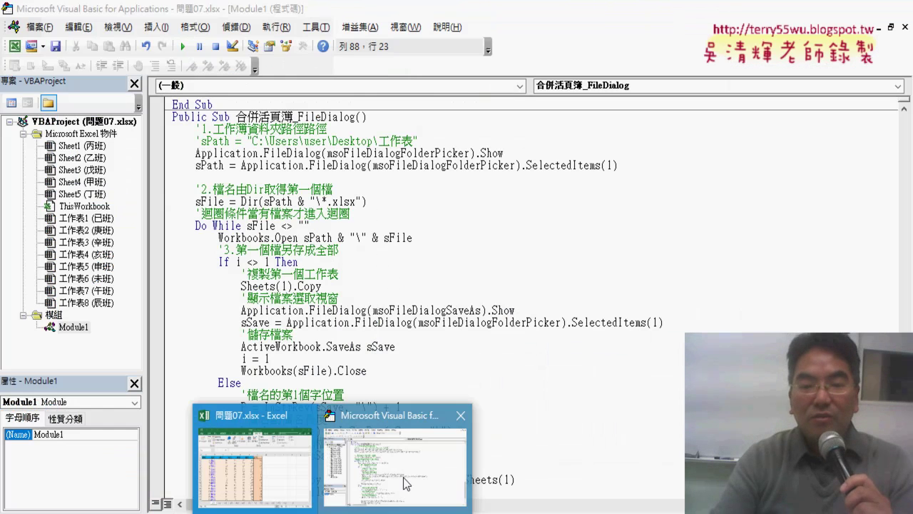
left_click(414, 484)
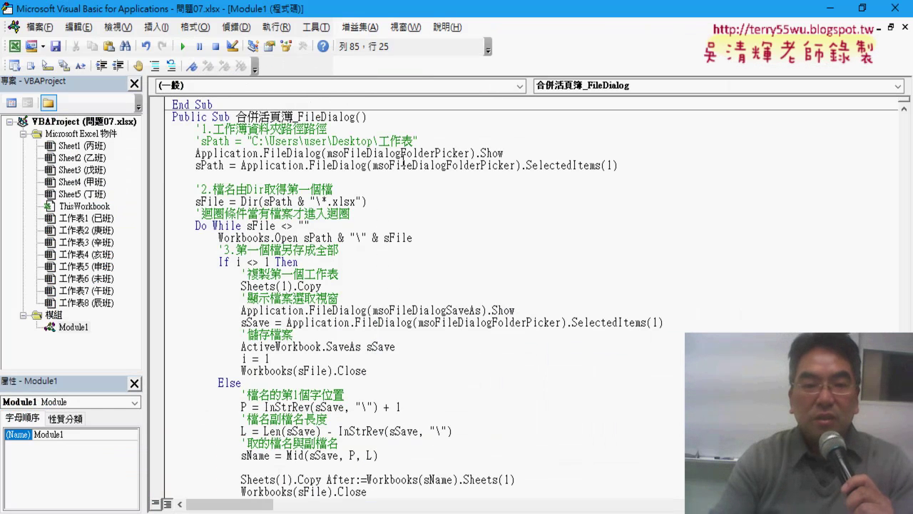
left_click_drag(462, 12, 582, 27)
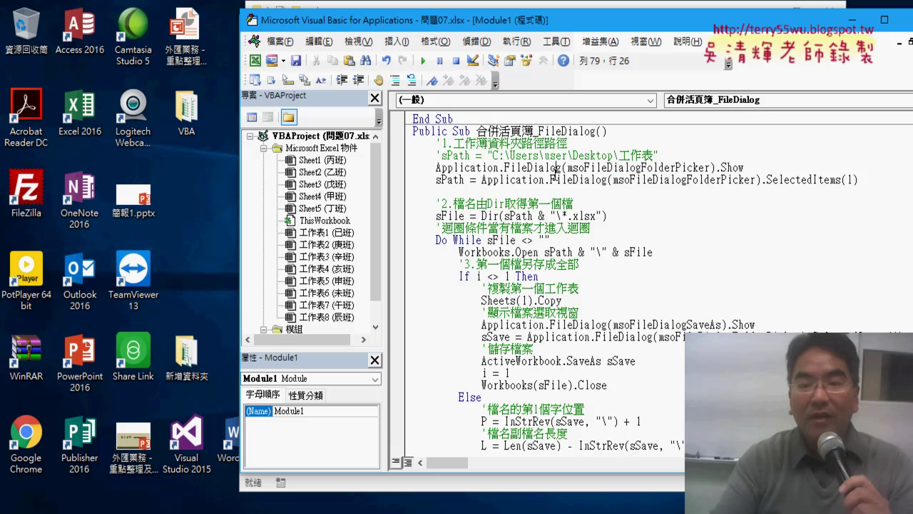
scroll(584, 247, "down", 2)
left_click_drag(481, 254, 638, 265)
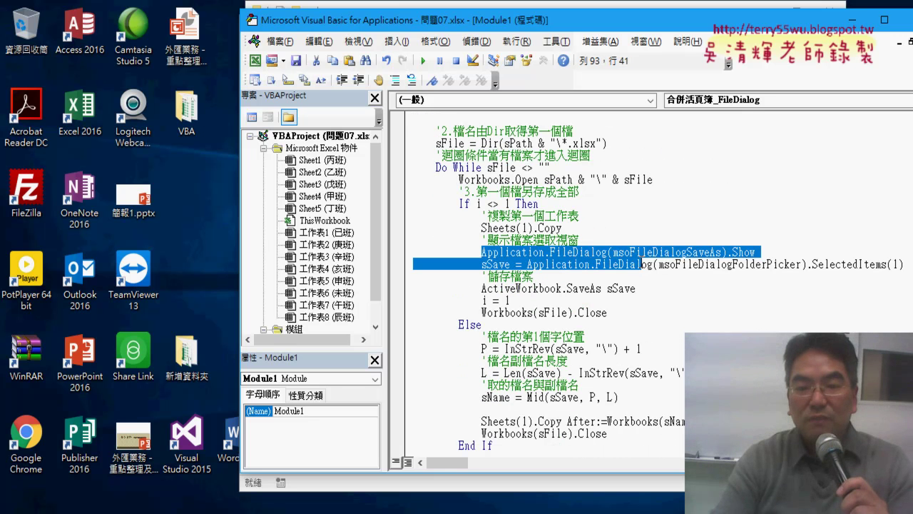
left_click(655, 265)
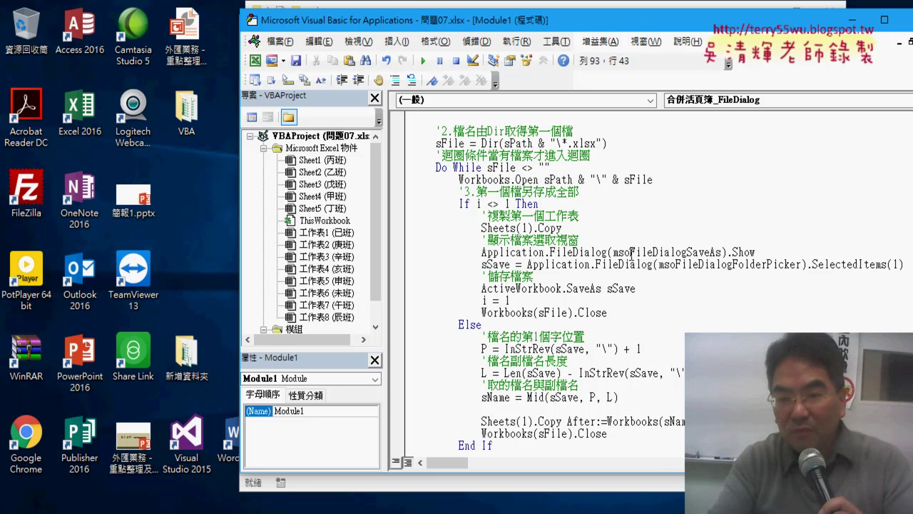
left_click_drag(631, 252, 723, 252)
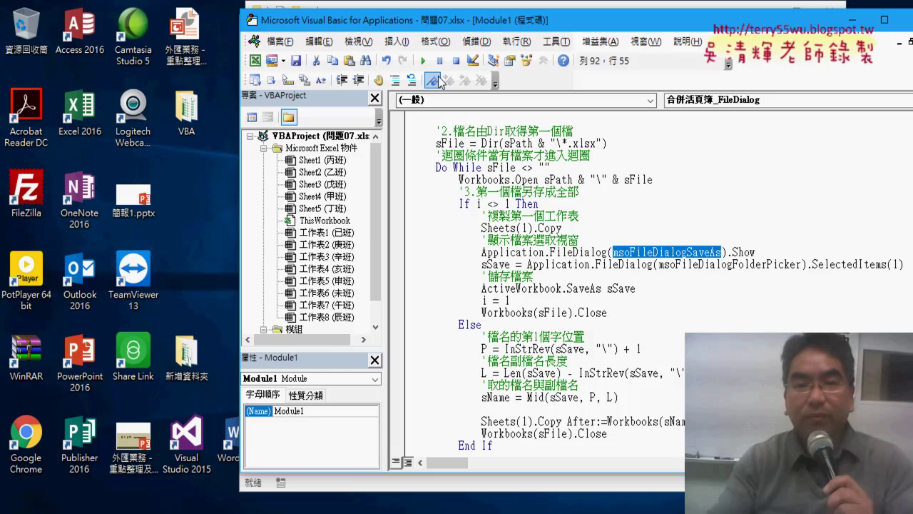
Step: Run the macro on the VBA source folder and save the result as all
left_click(425, 61)
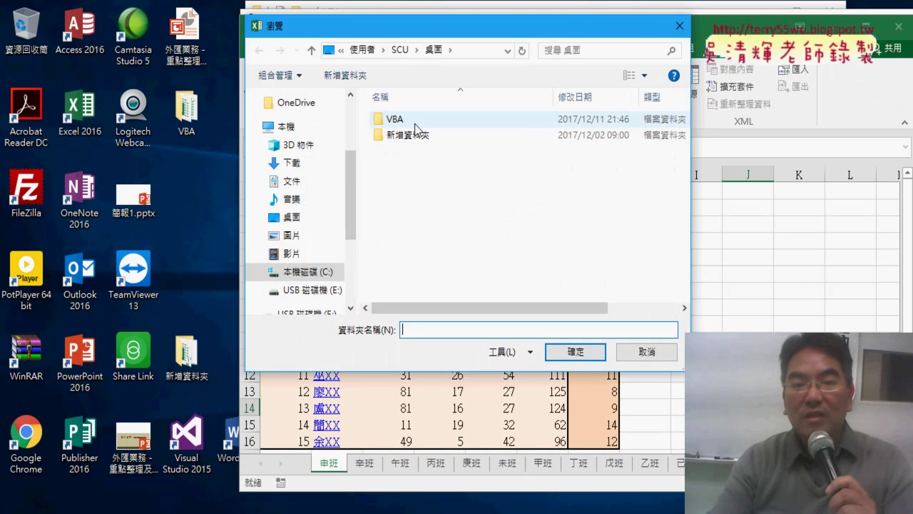
double_click(412, 117)
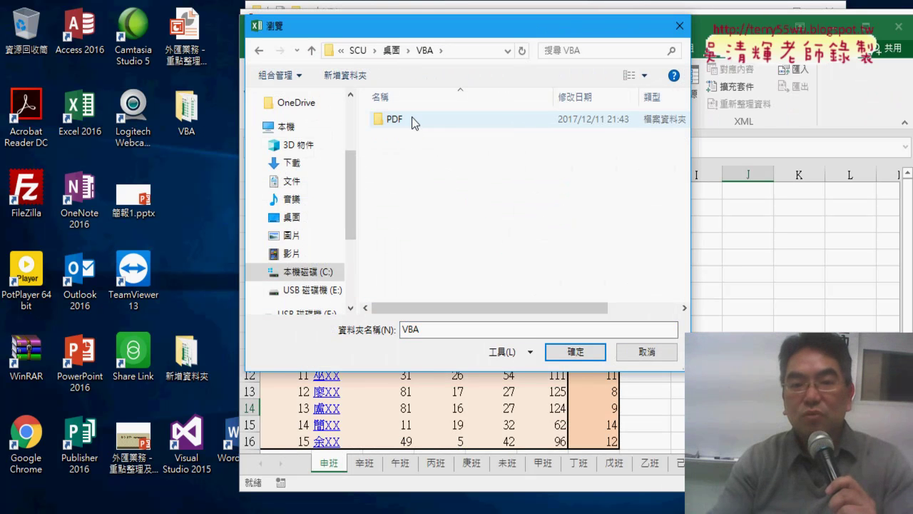
left_click(578, 352)
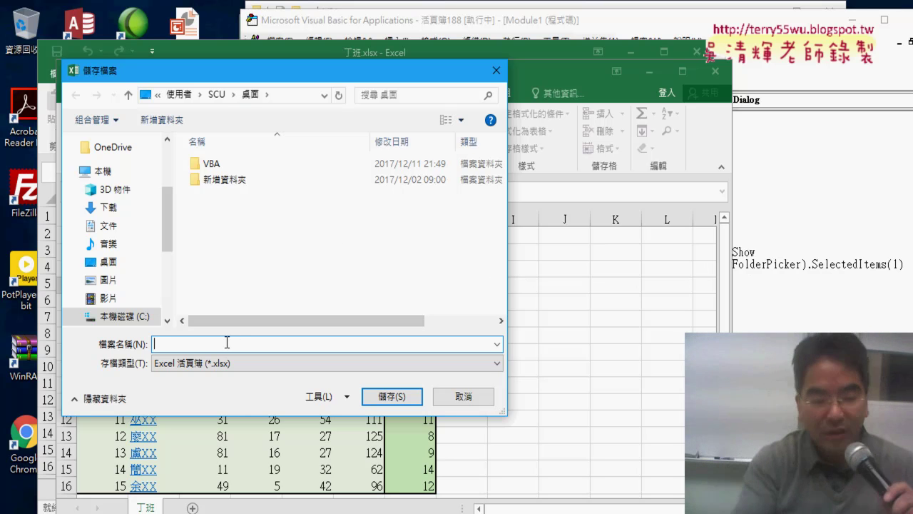
type("all")
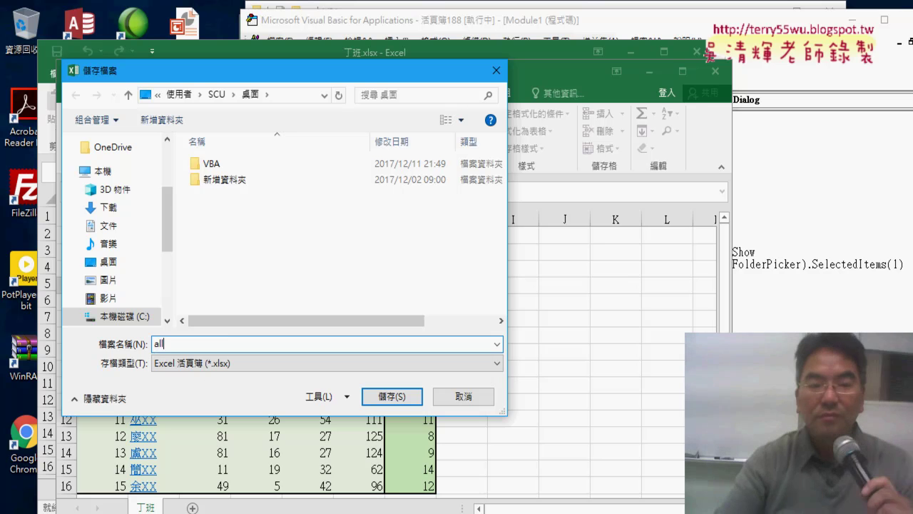
left_click(392, 404)
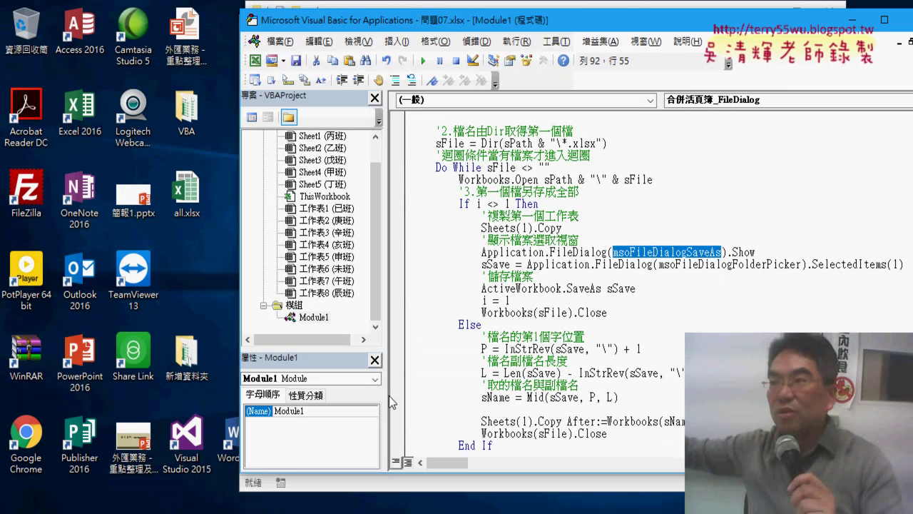
left_click_drag(578, 240, 510, 228)
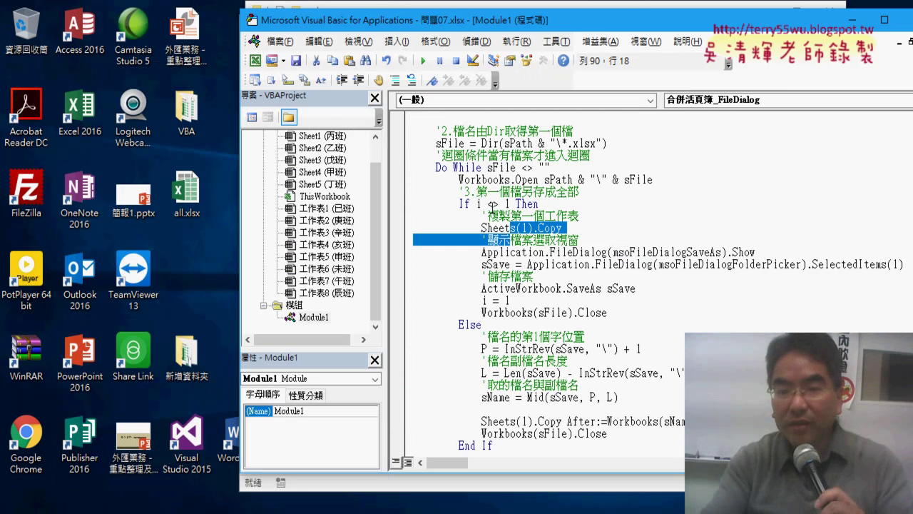
left_click(477, 203)
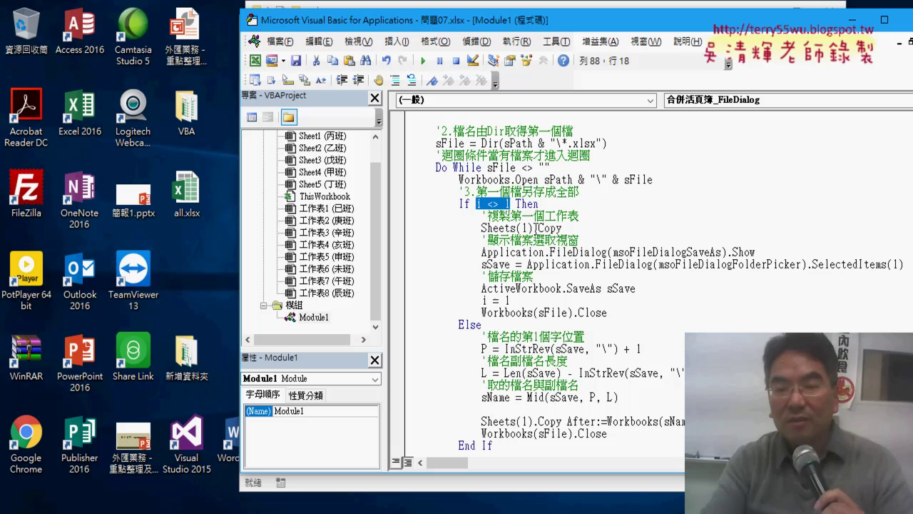
left_click_drag(563, 229, 482, 230)
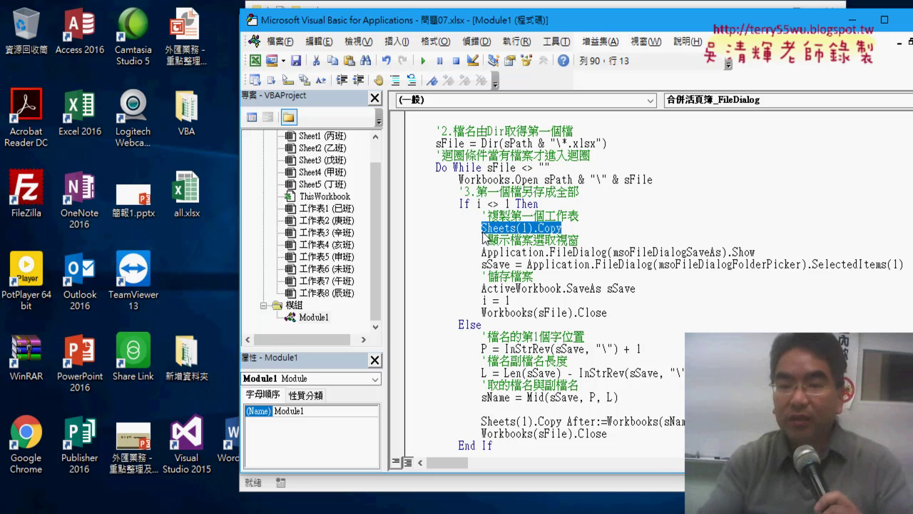
left_click(575, 264)
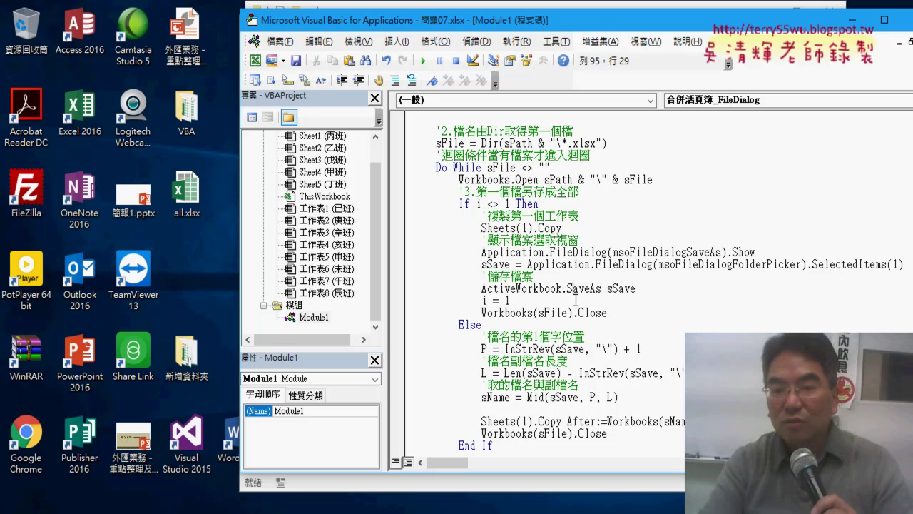
scroll(618, 330, "down", 1)
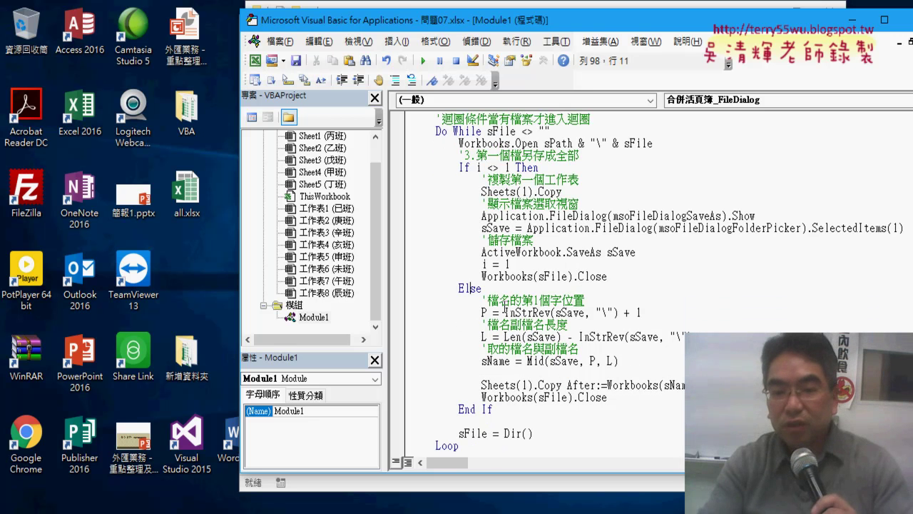
left_click(507, 312)
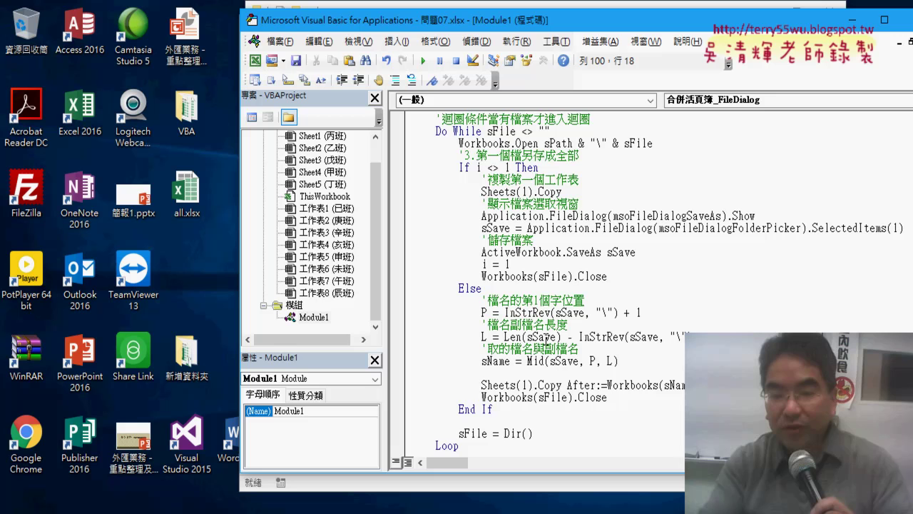
left_click_drag(566, 385, 492, 386)
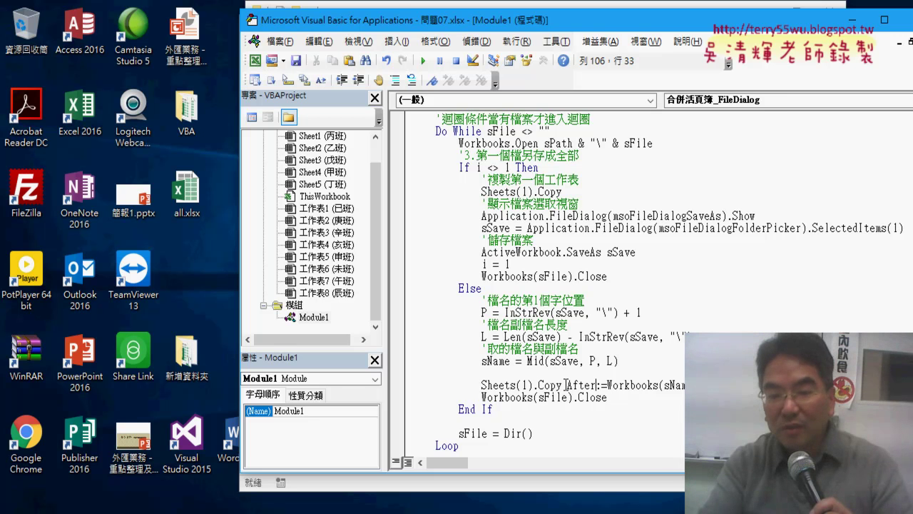
left_click_drag(563, 385, 668, 386)
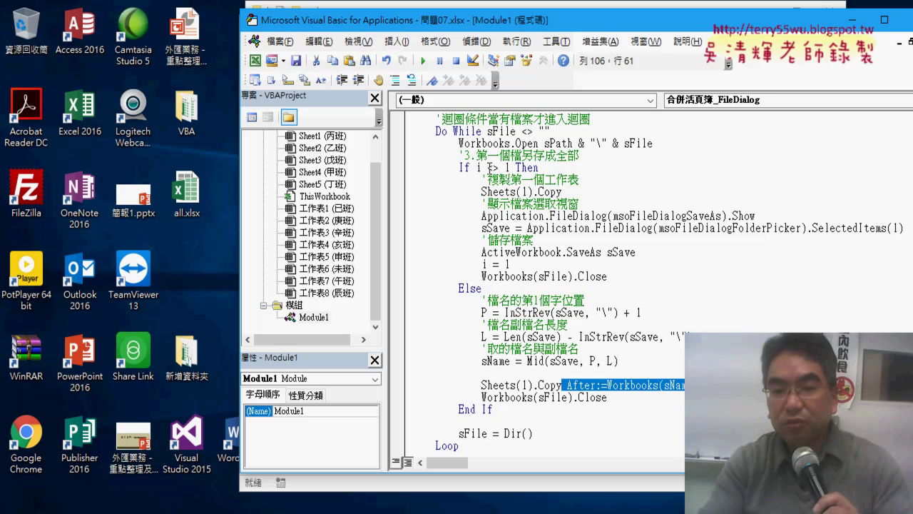
left_click_drag(509, 264, 481, 264)
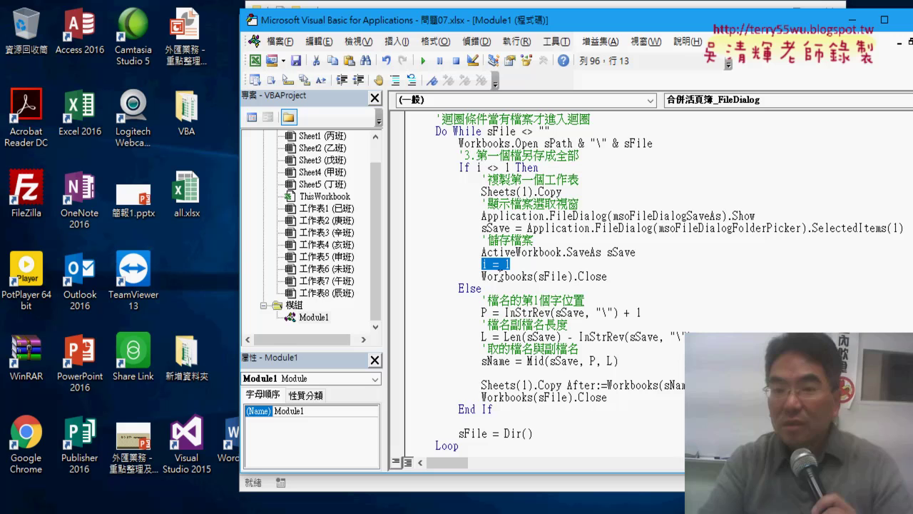
Step: Review the counter i, first-sheet copy, sSave and sFile statements, then run the macro with F5
double_click(479, 168)
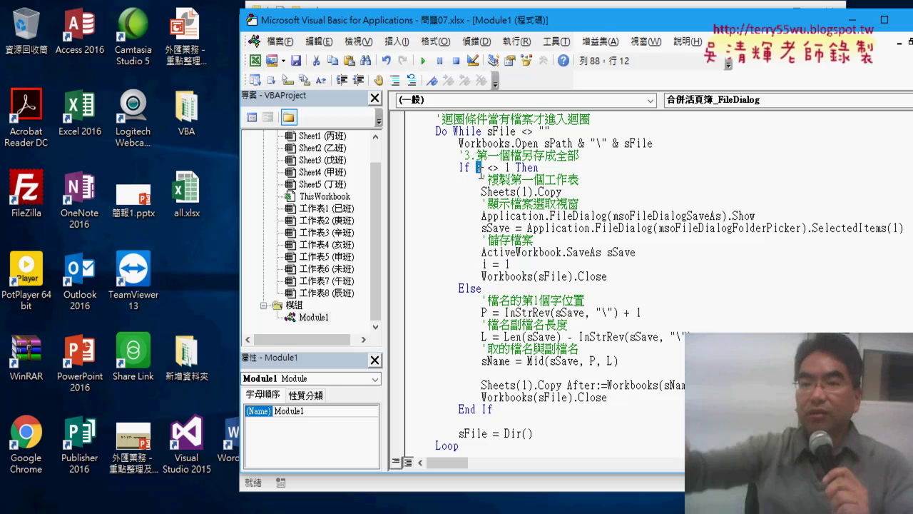
left_click(519, 363)
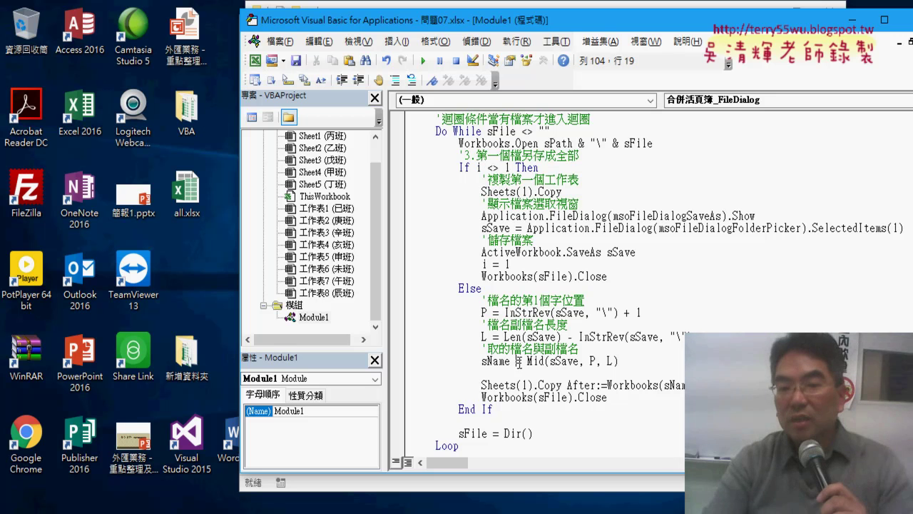
left_click_drag(516, 265, 481, 265)
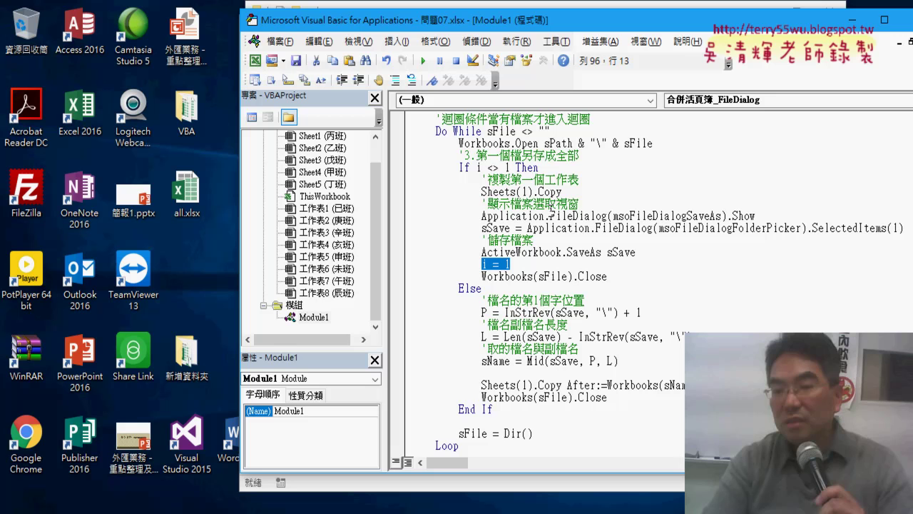
left_click(550, 216)
left_click_drag(569, 191, 499, 191)
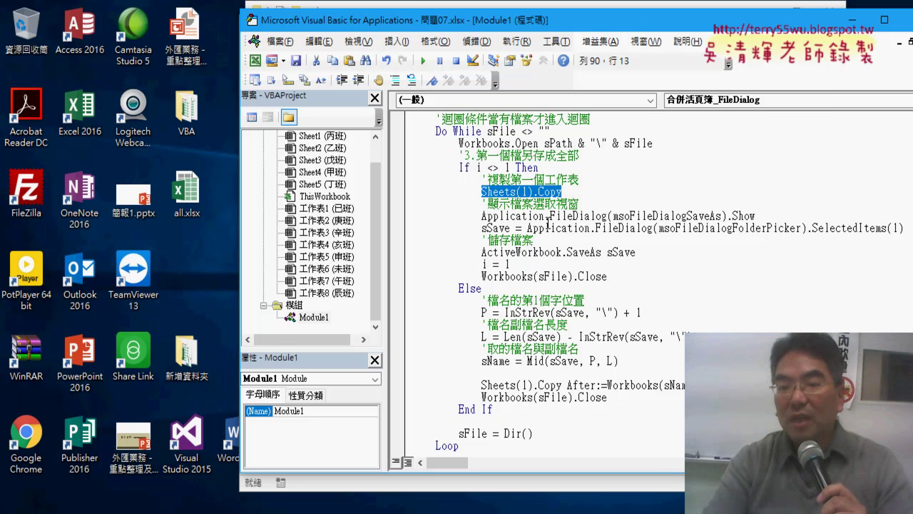
left_click_drag(634, 252, 608, 252)
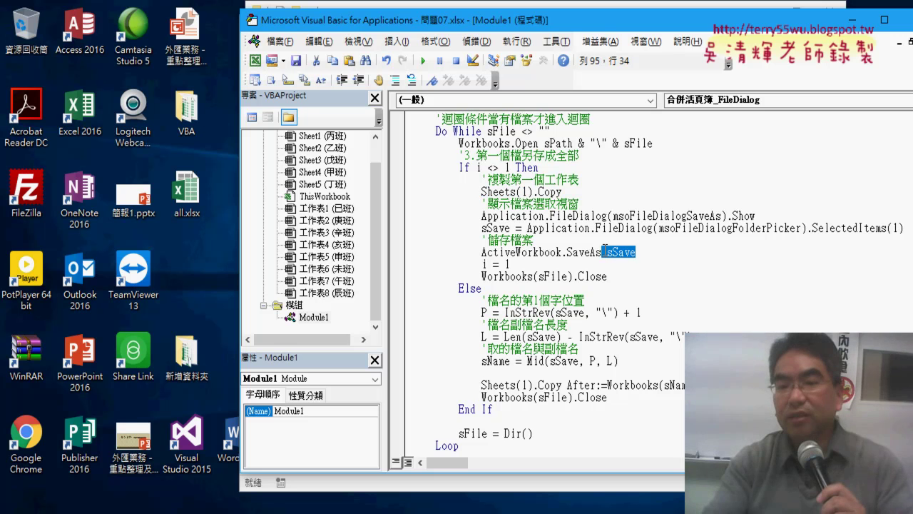
left_click(592, 279)
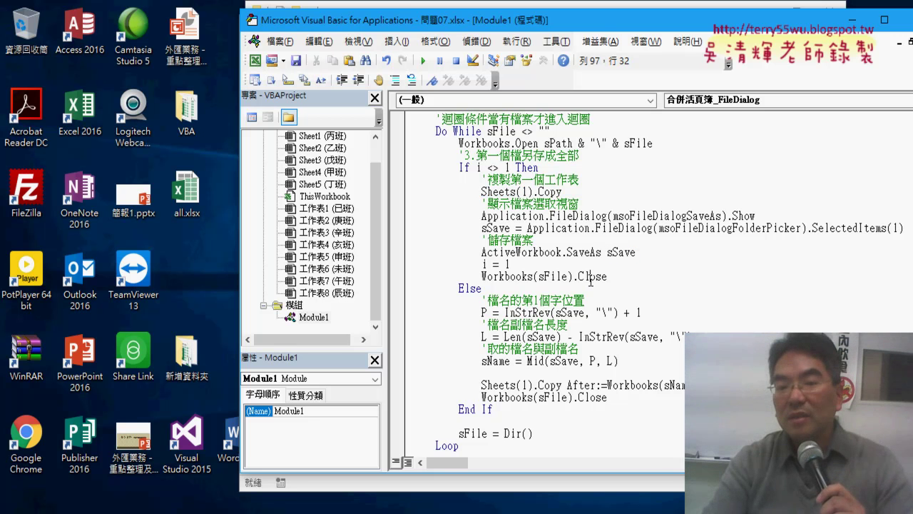
left_click(552, 277)
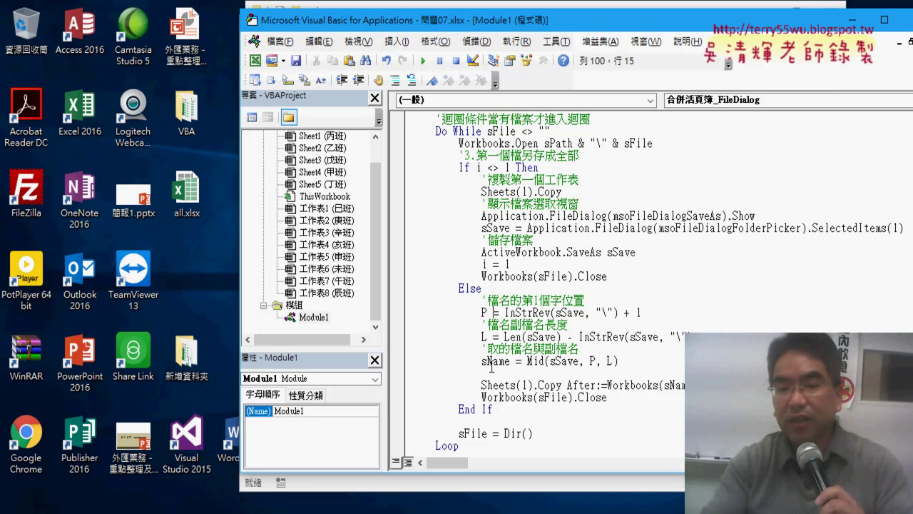
key("F5")
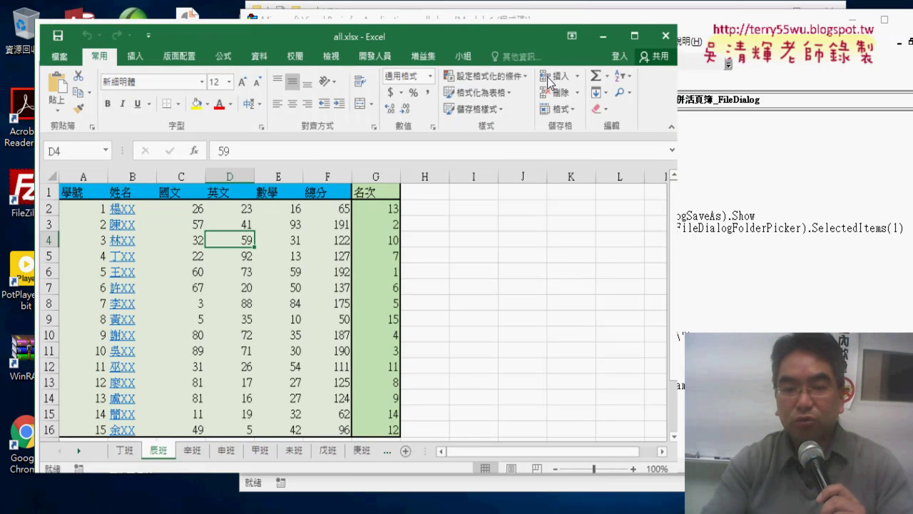
Step: Maximize all.xlsx and browse the 丁班, 辰班, 幸班 and 申班 sheets, ending on 甲班
double_click(546, 86)
left_click(104, 486)
left_click(121, 486)
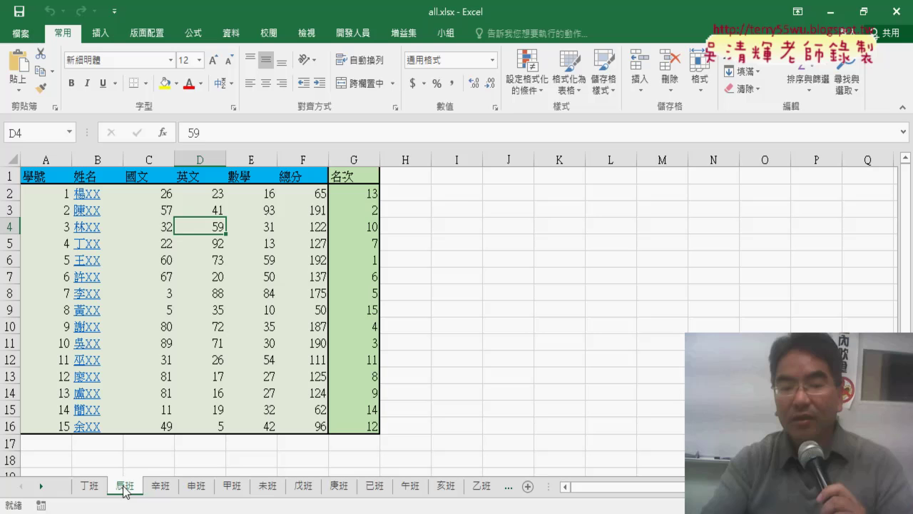
left_click(171, 488)
left_click(198, 486)
left_click(230, 487)
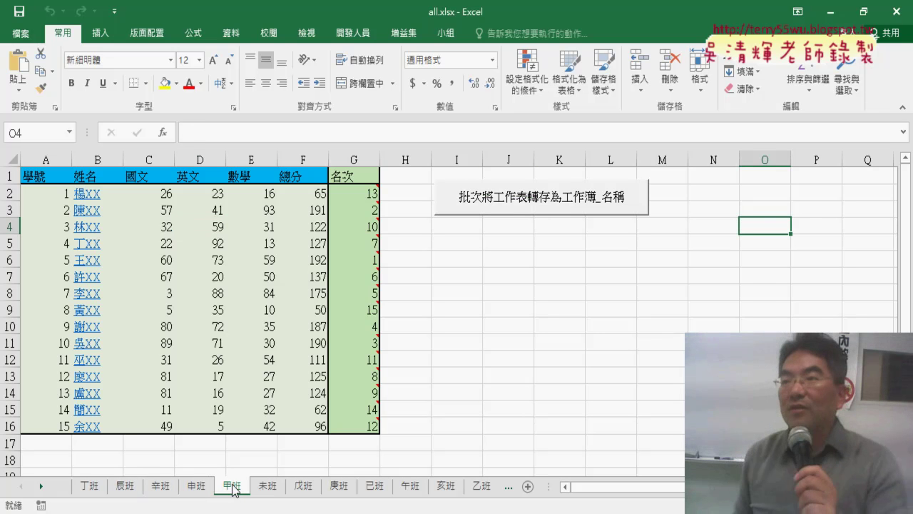